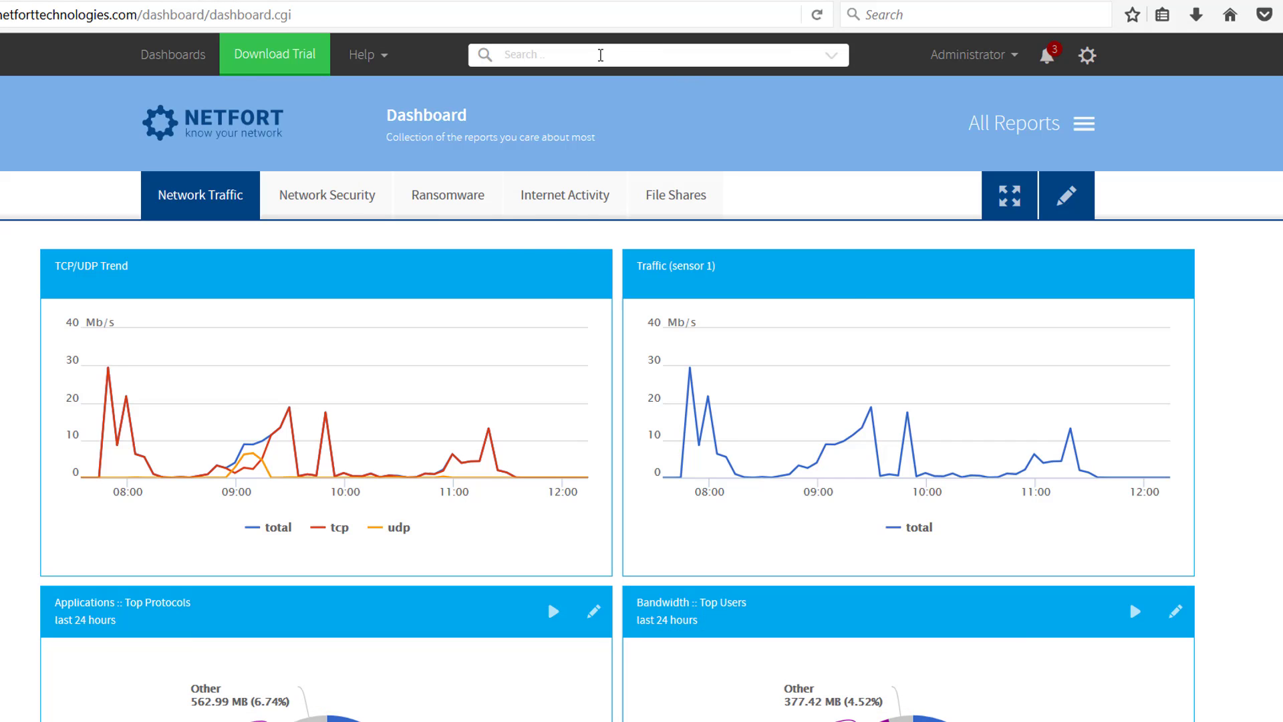
- Run the Ethernet Top Broadcasters report for the last 24 hours
left_click(601, 55)
type("bro")
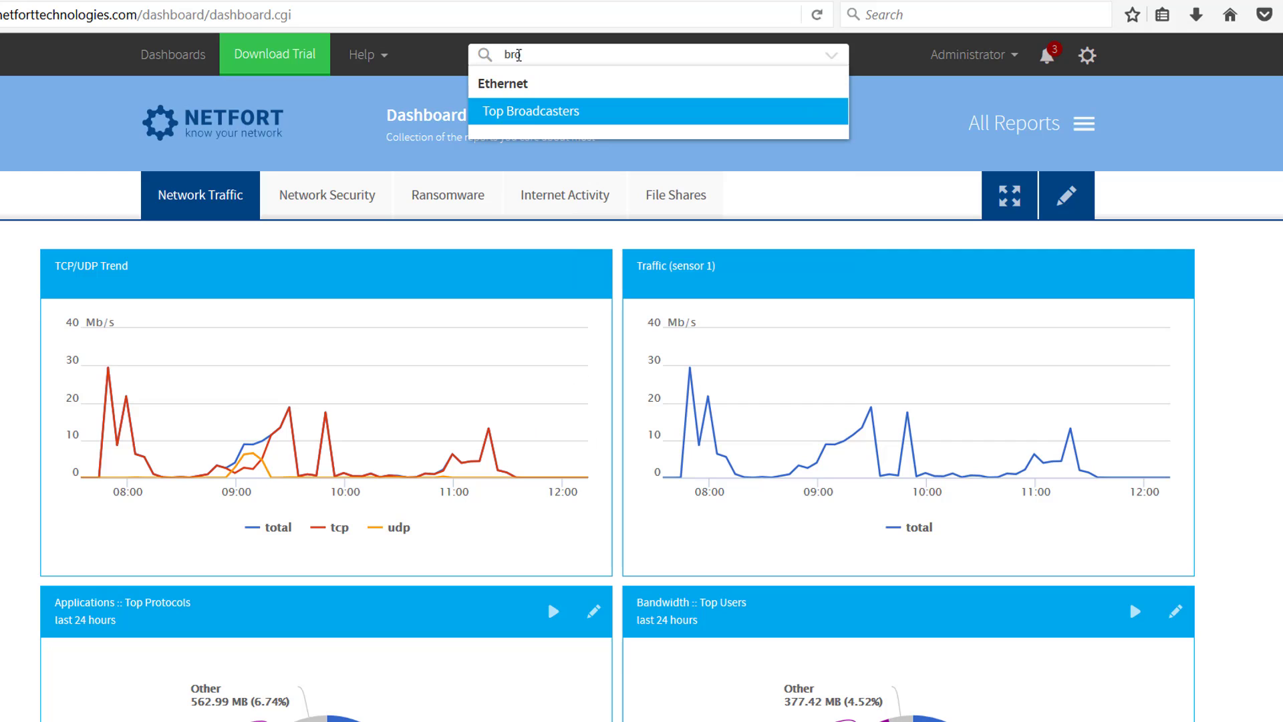
left_click(533, 115)
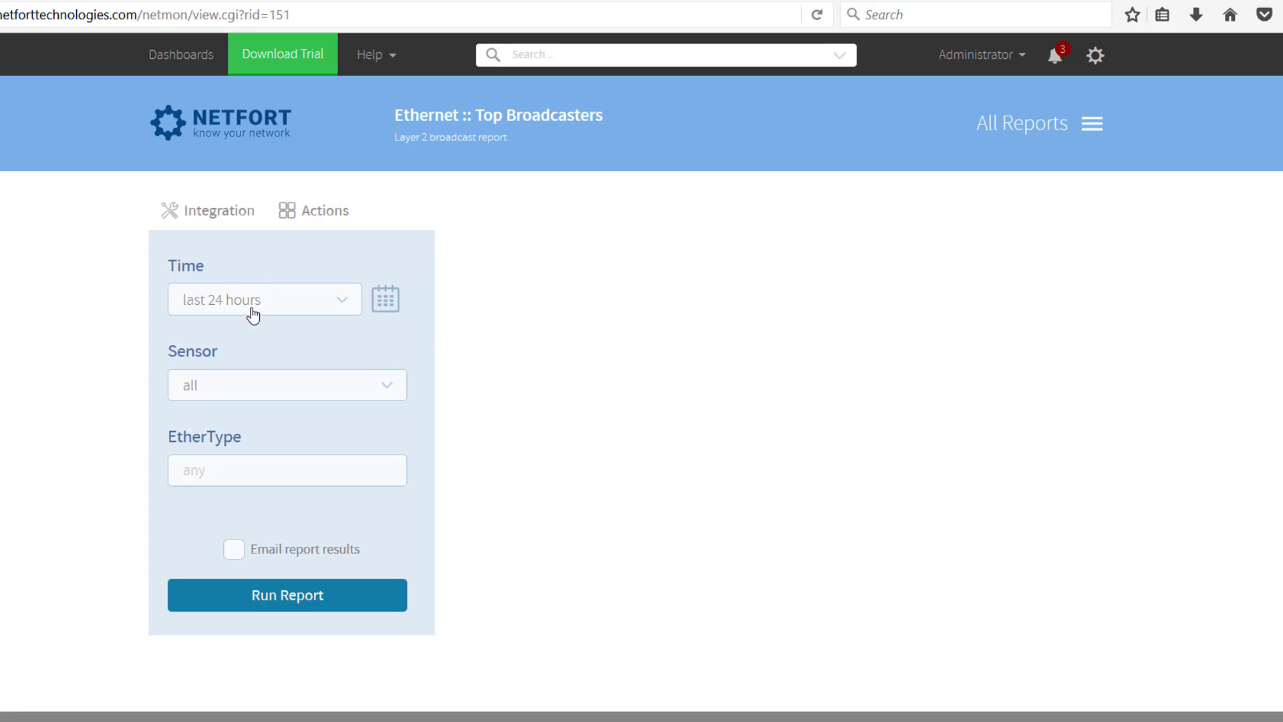
left_click(363, 603)
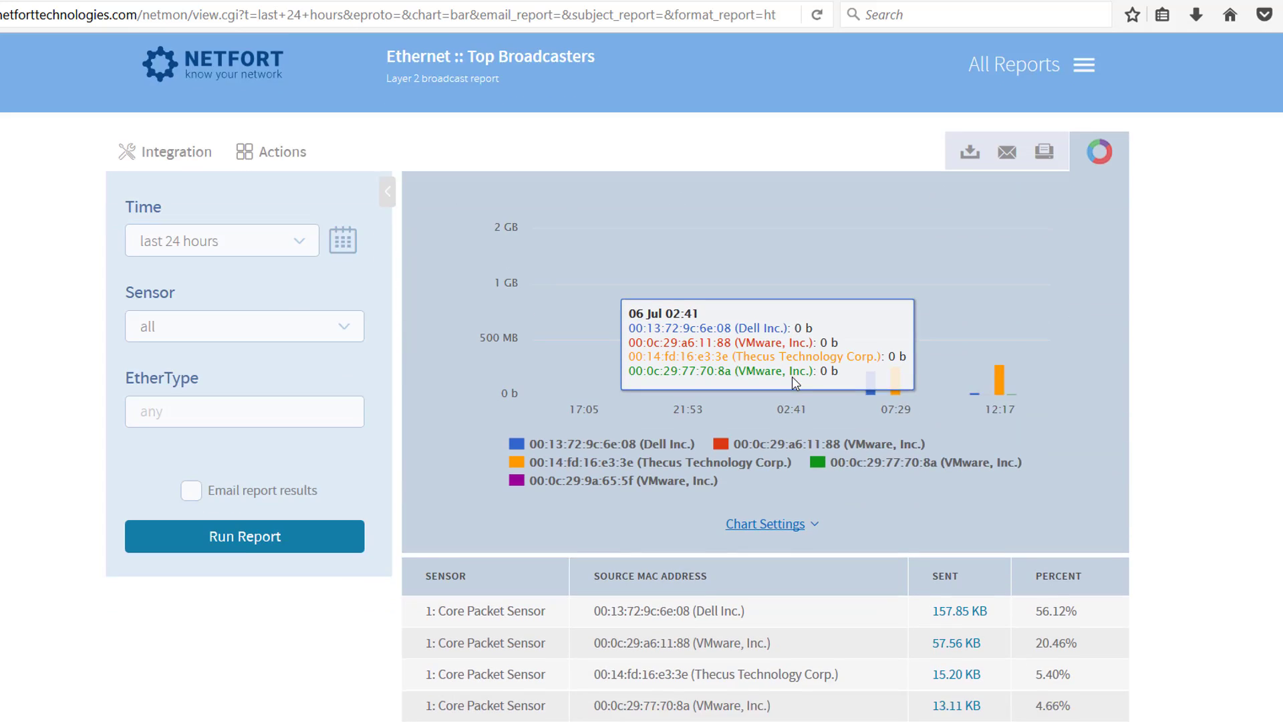
scroll(742, 353, "down", 5)
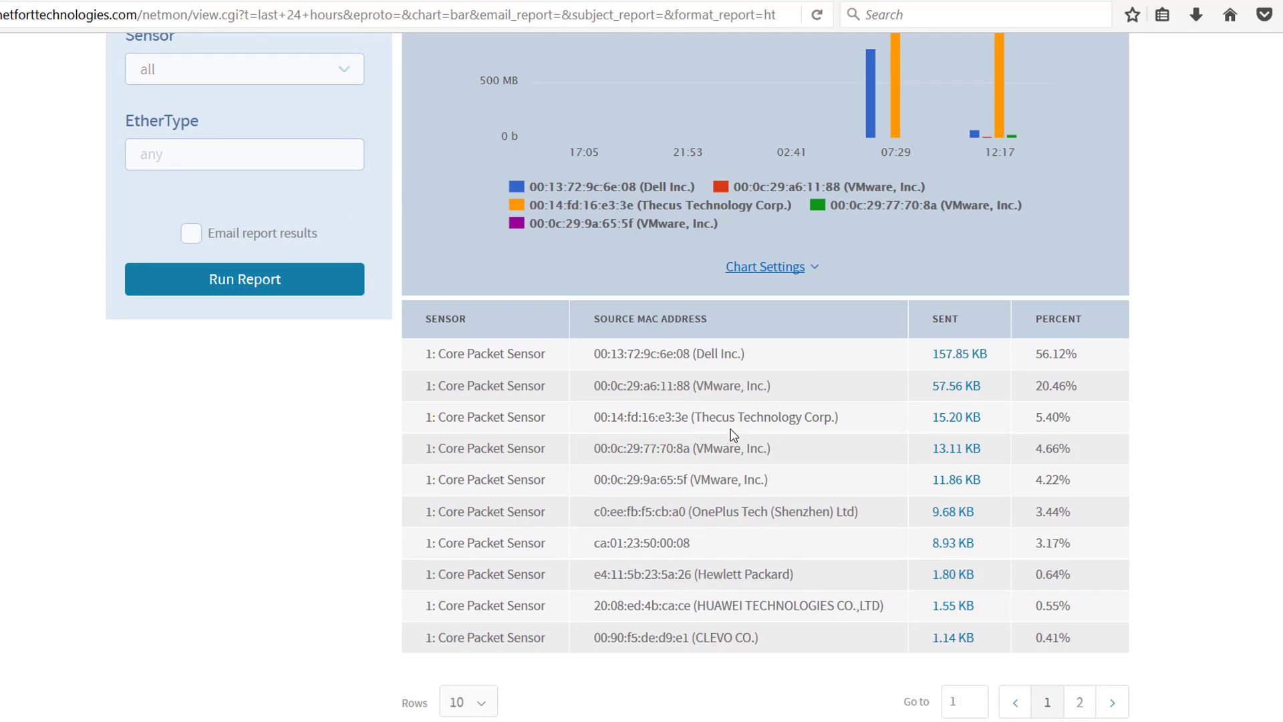
- Copy the top (Dell) broadcaster's MAC address 00:13:72:9c:6e:08 from the results table
left_click_drag(699, 514, 762, 514)
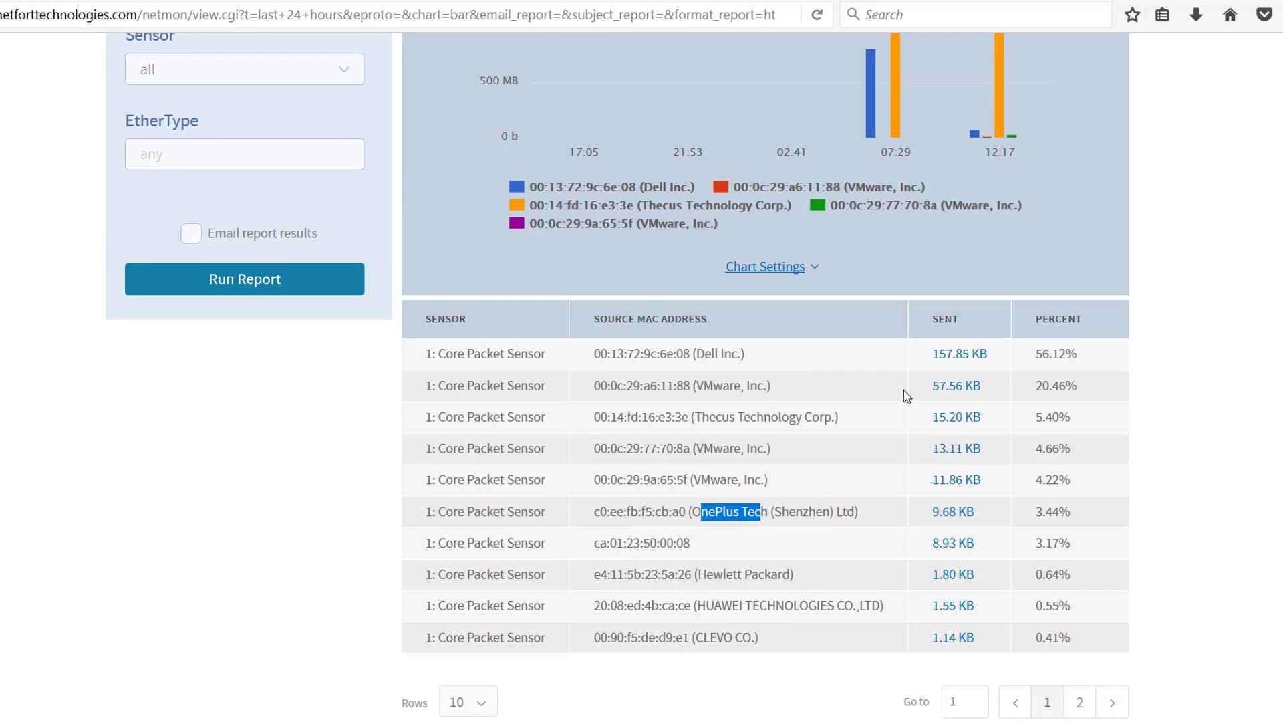
left_click_drag(770, 386, 757, 356)
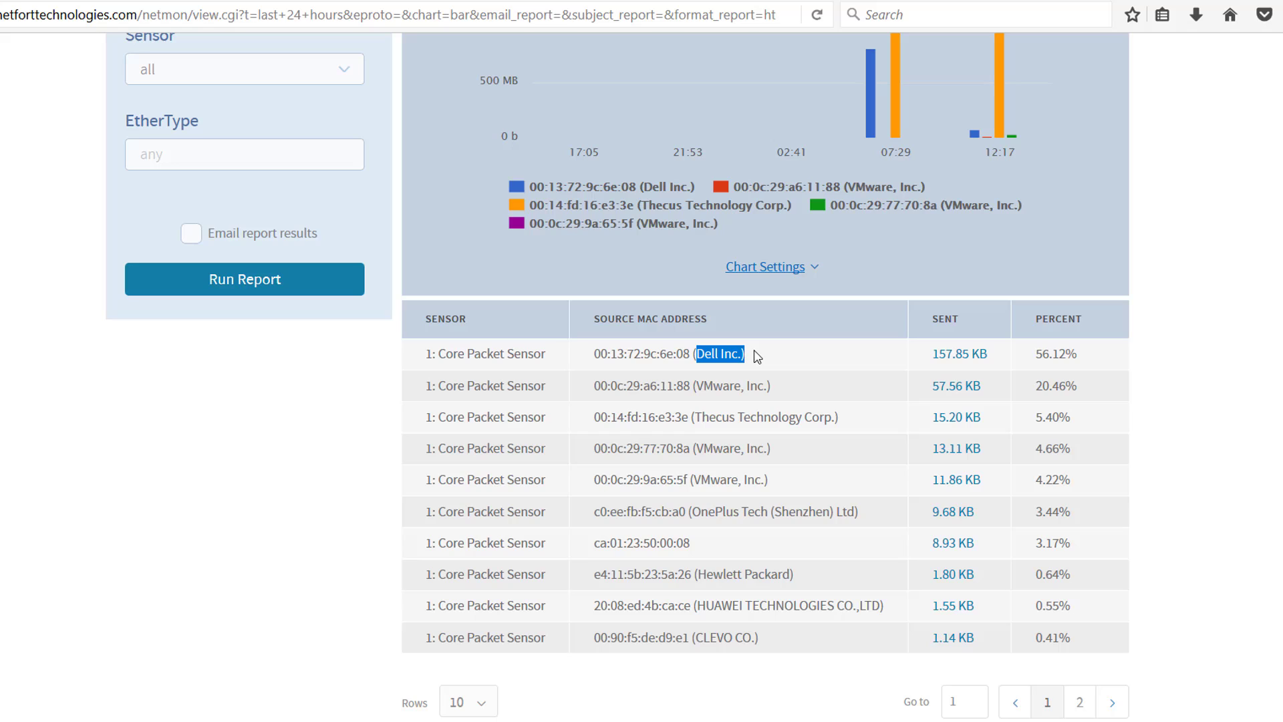
left_click(864, 373)
left_click_drag(594, 355, 690, 356)
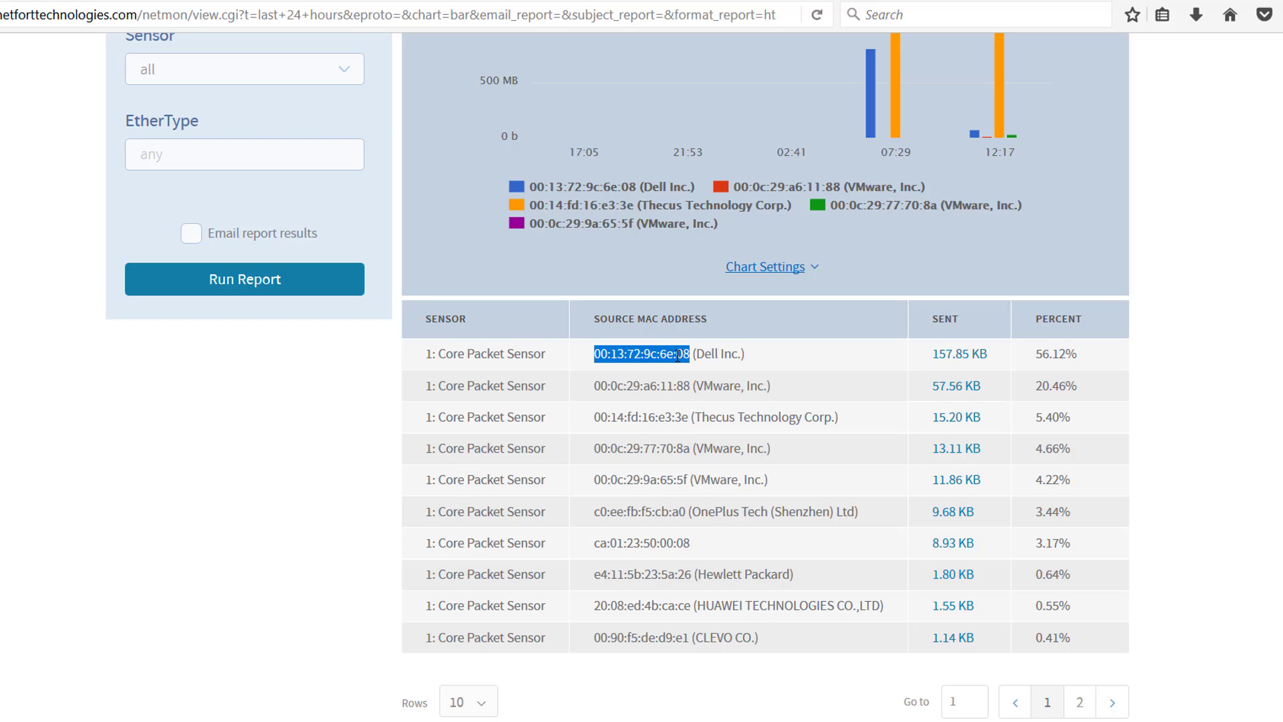
right_click(678, 355)
left_click(705, 364)
- View the broadcaster's 157.85 KB sent-traffic sessions, then find the Top MACs and IPs report
left_click(953, 364)
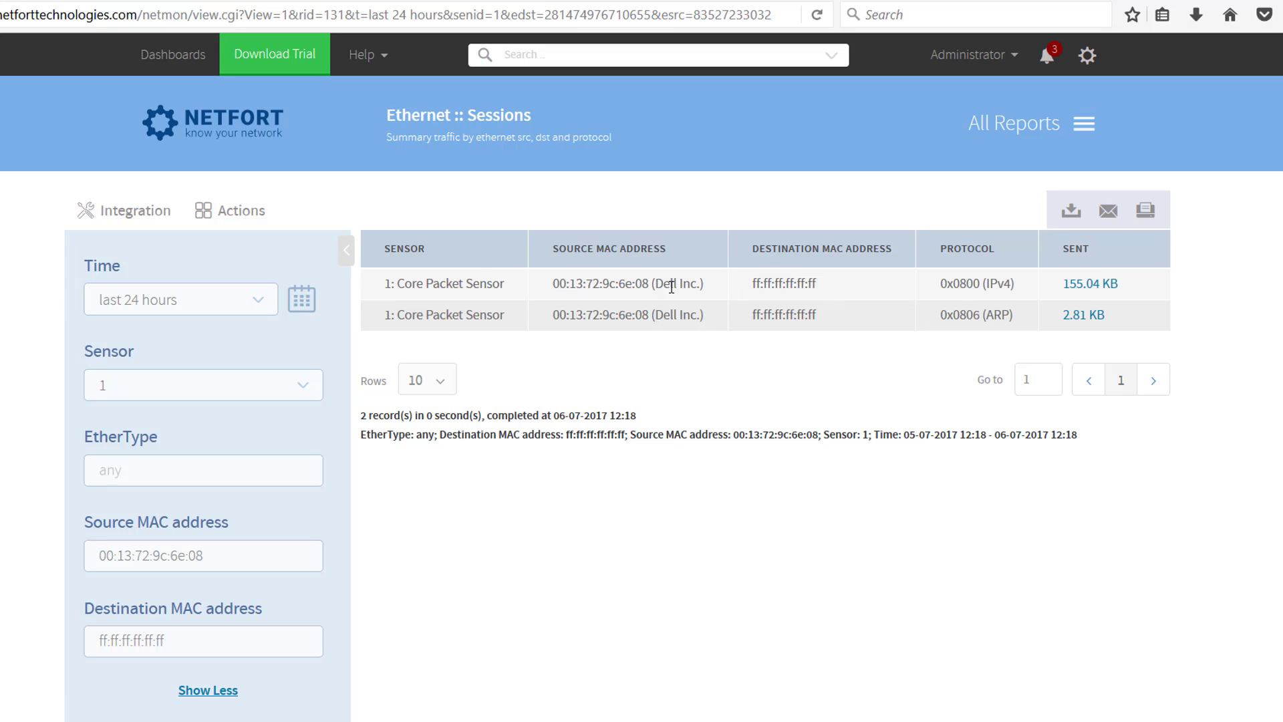
left_click(588, 61)
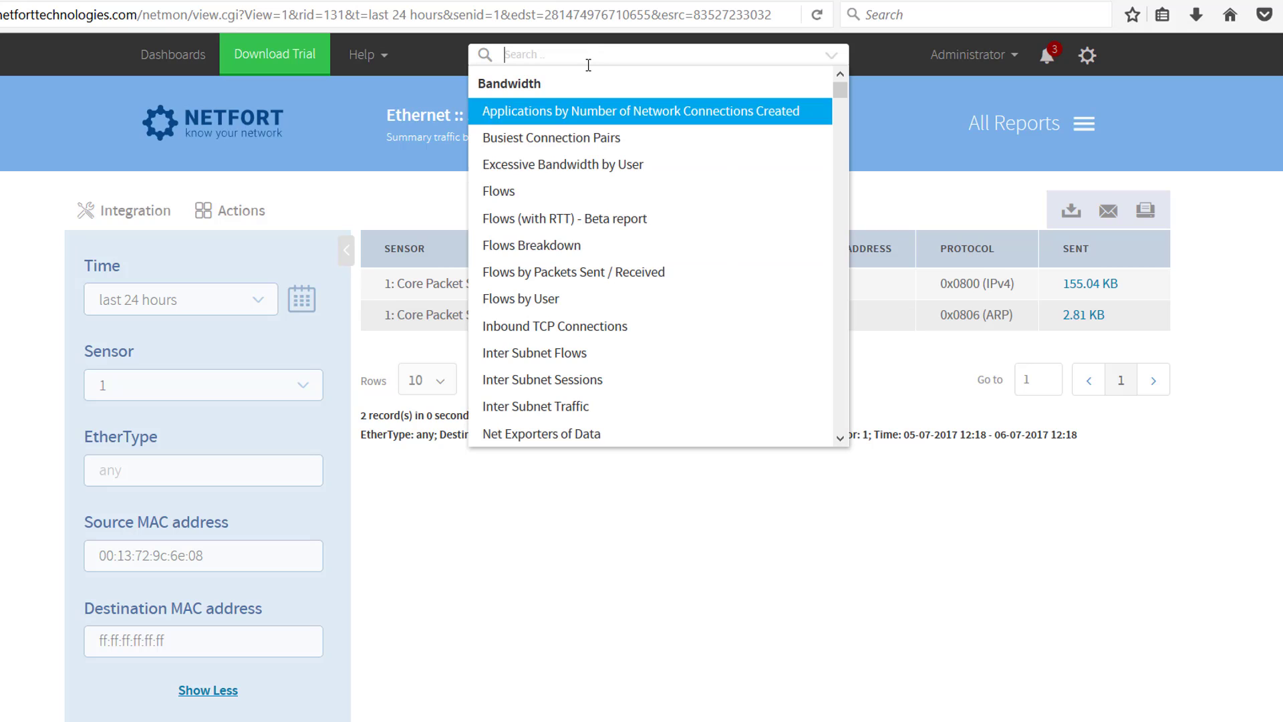
type("m")
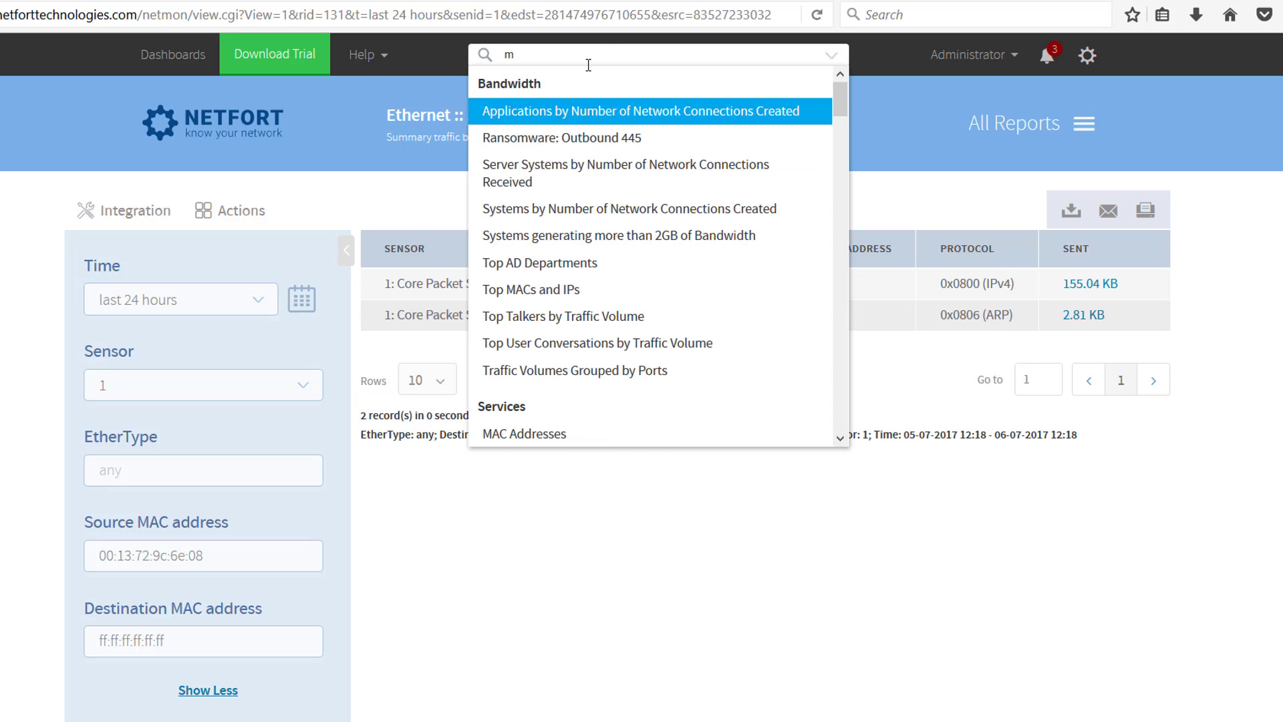
type("a")
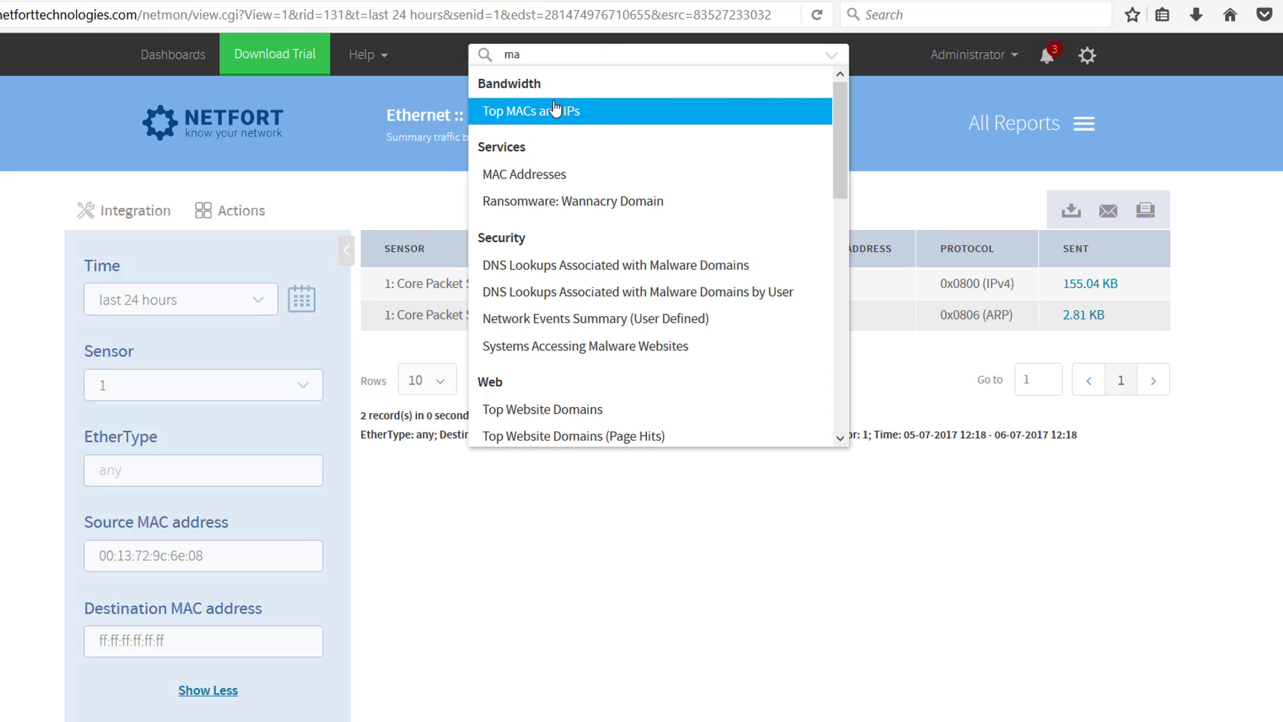
left_click(532, 114)
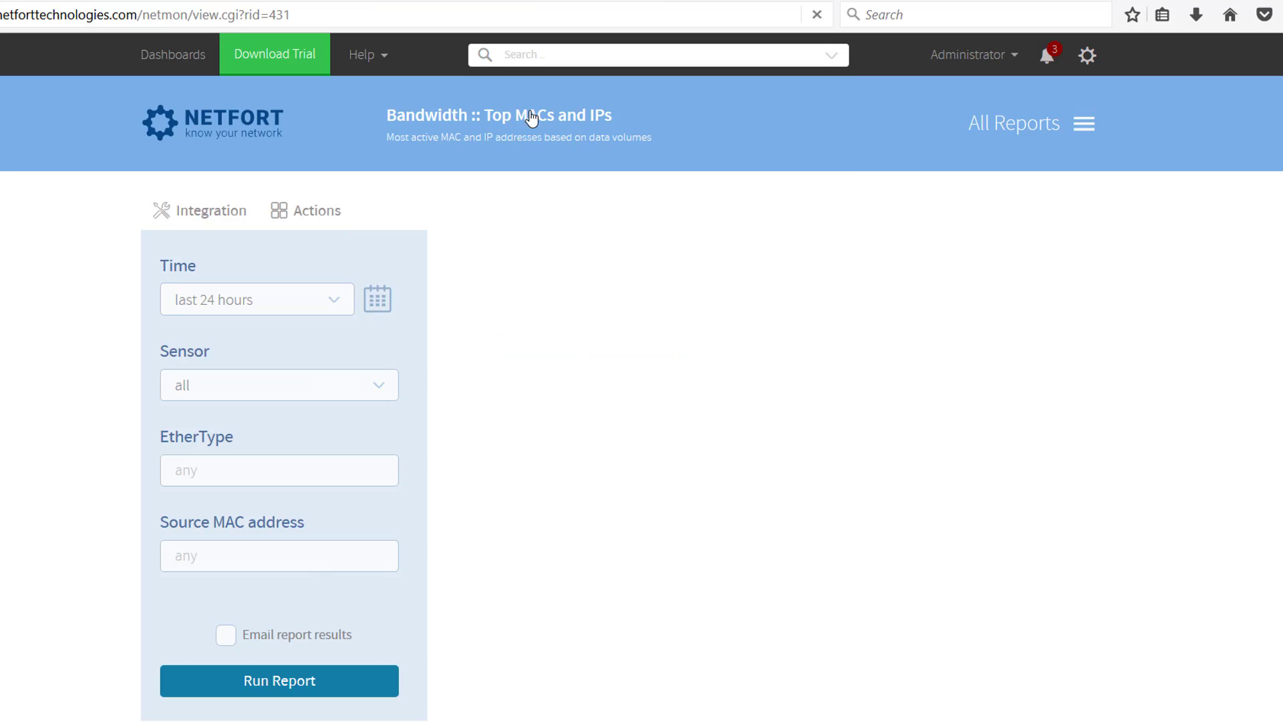
- Run Top MACs and IPs for source MAC 00:13:72:9c:6e:08 and select its last IP 10.1.1.100
left_click(230, 551)
key("ctrl+v")
left_click(300, 693)
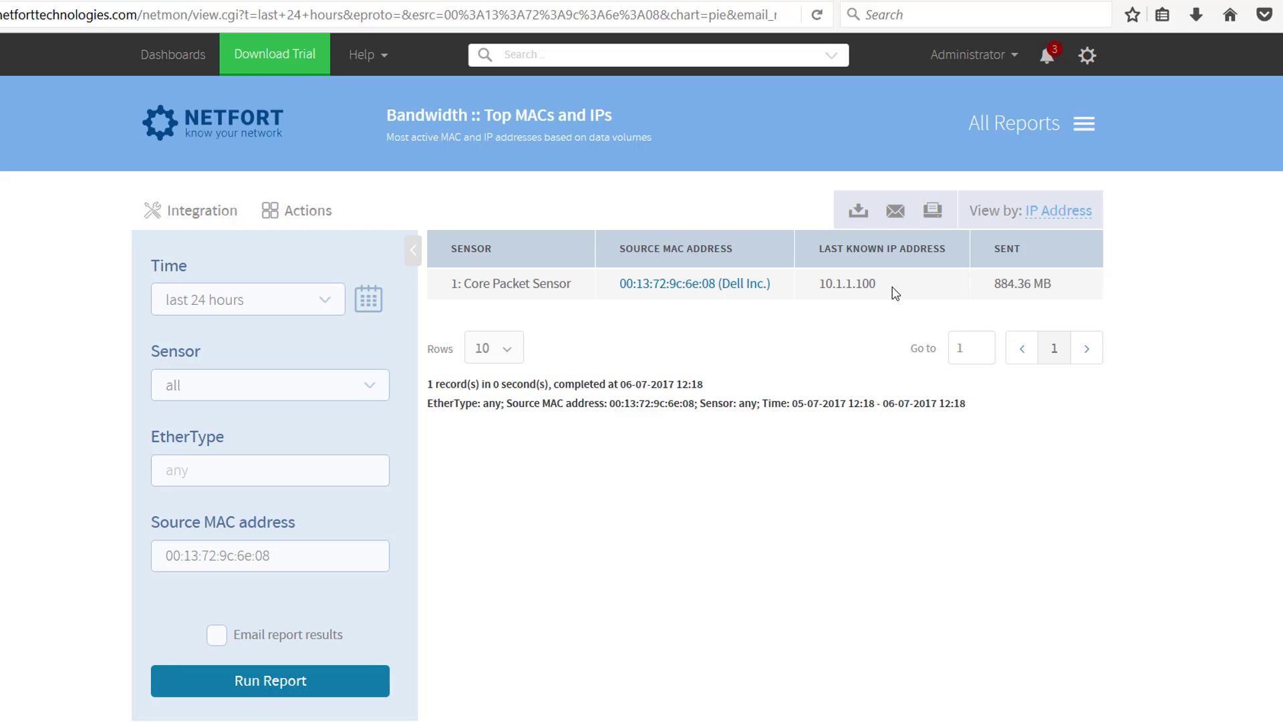
left_click_drag(891, 287, 821, 284)
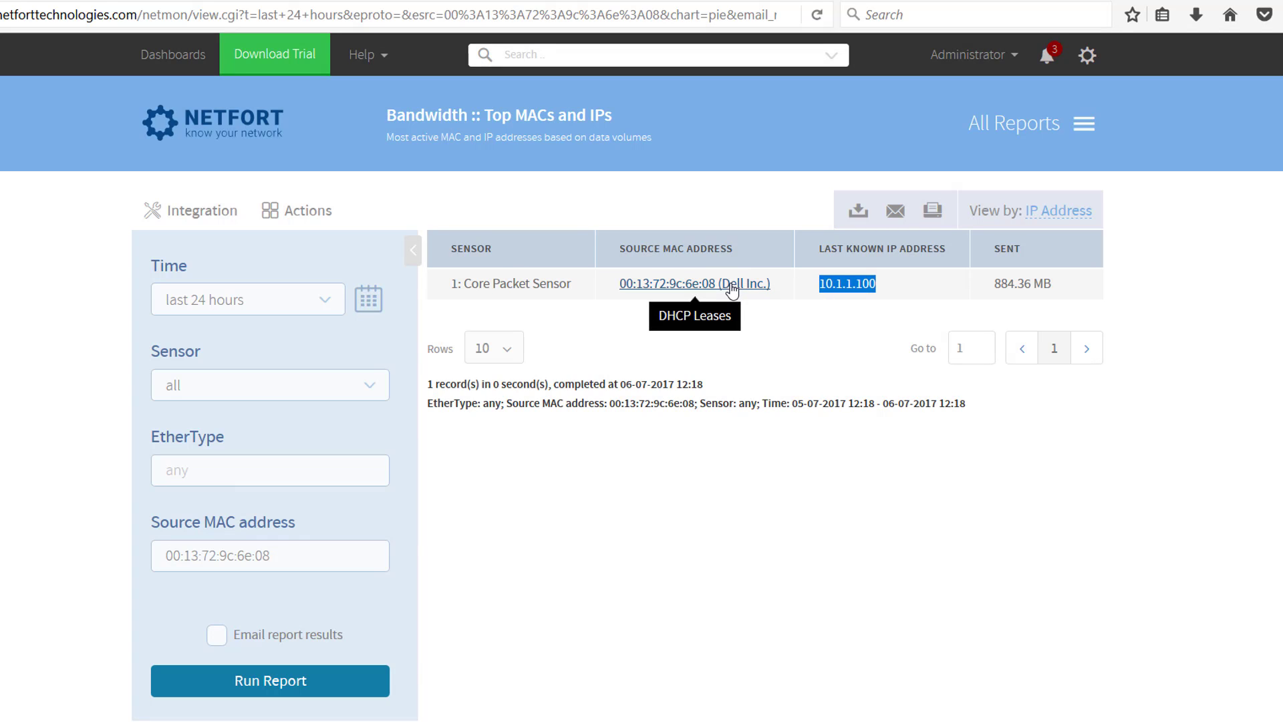
- Copy IP 10.1.1.100 and open the Identity > Directory Logins by IP report
right_click(860, 285)
left_click(866, 292)
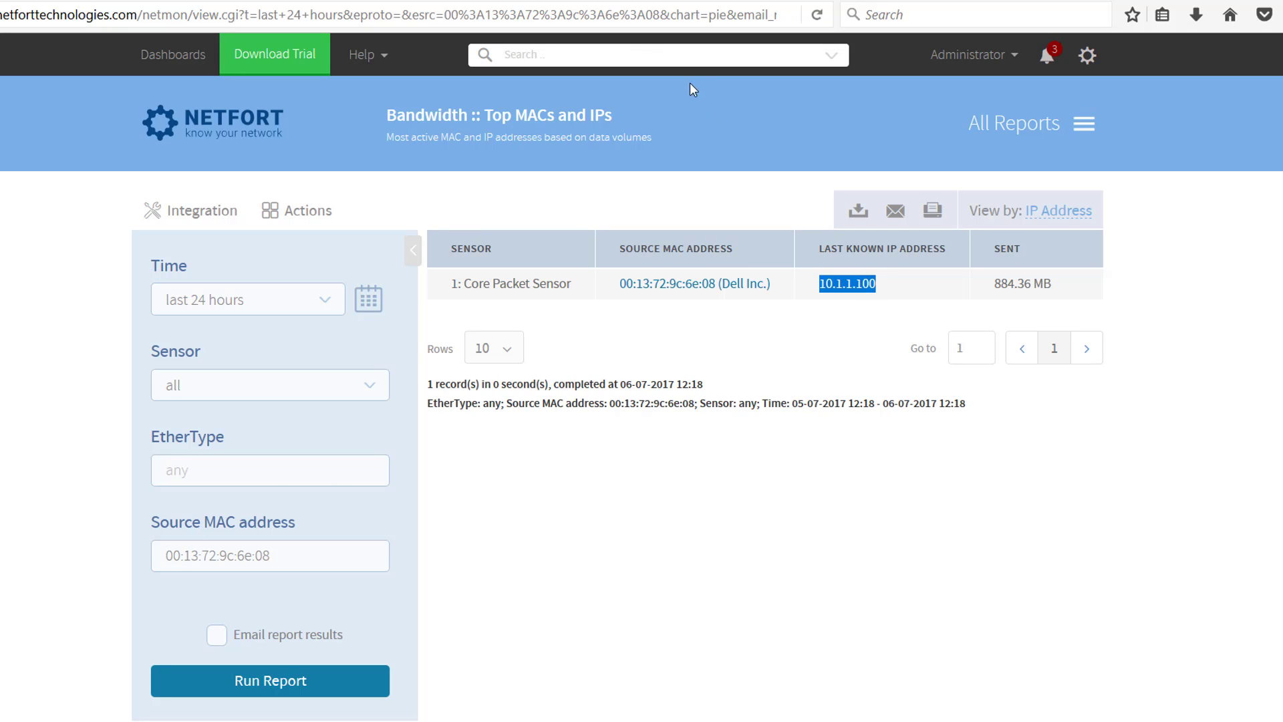
left_click(659, 55)
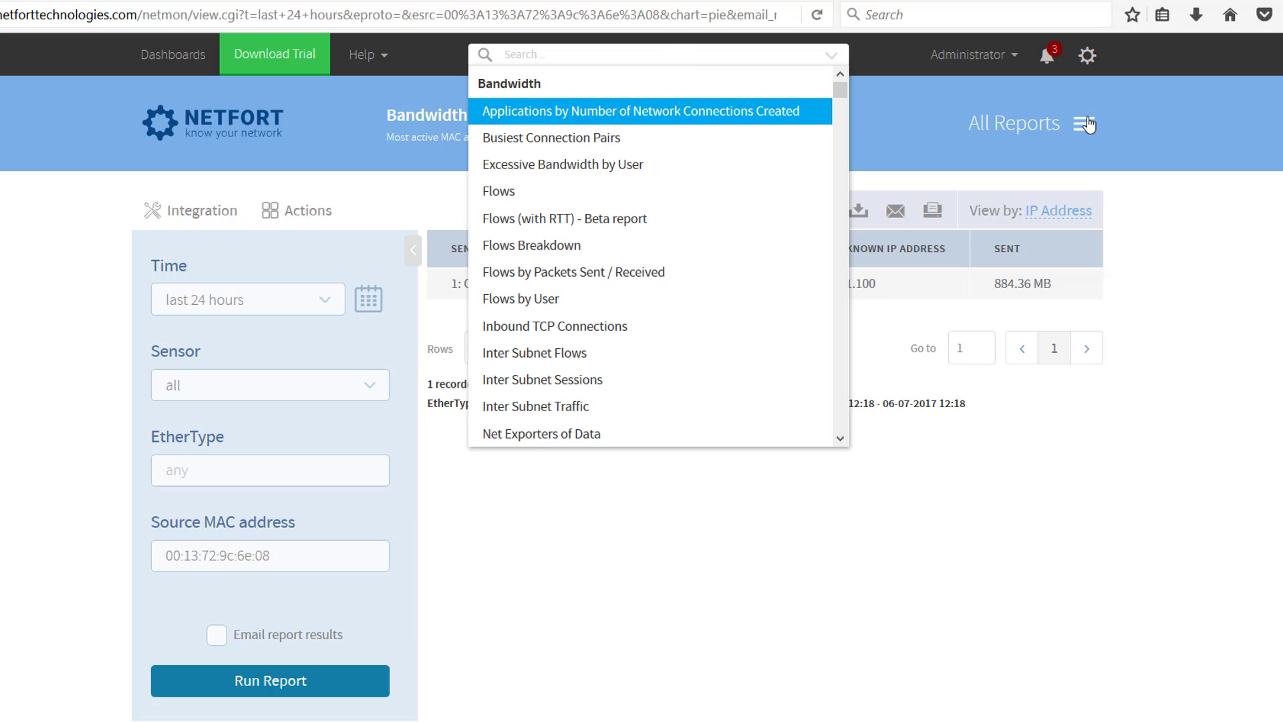
mouse_move(1082, 125)
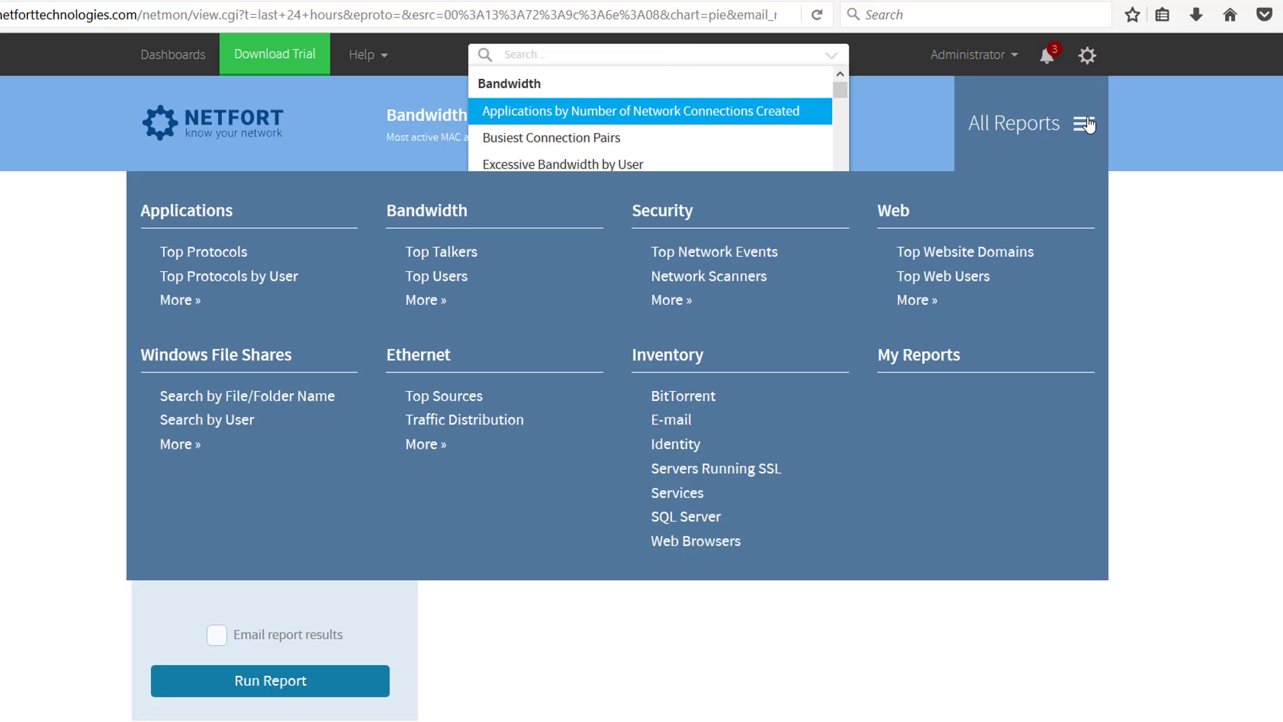
left_click(676, 443)
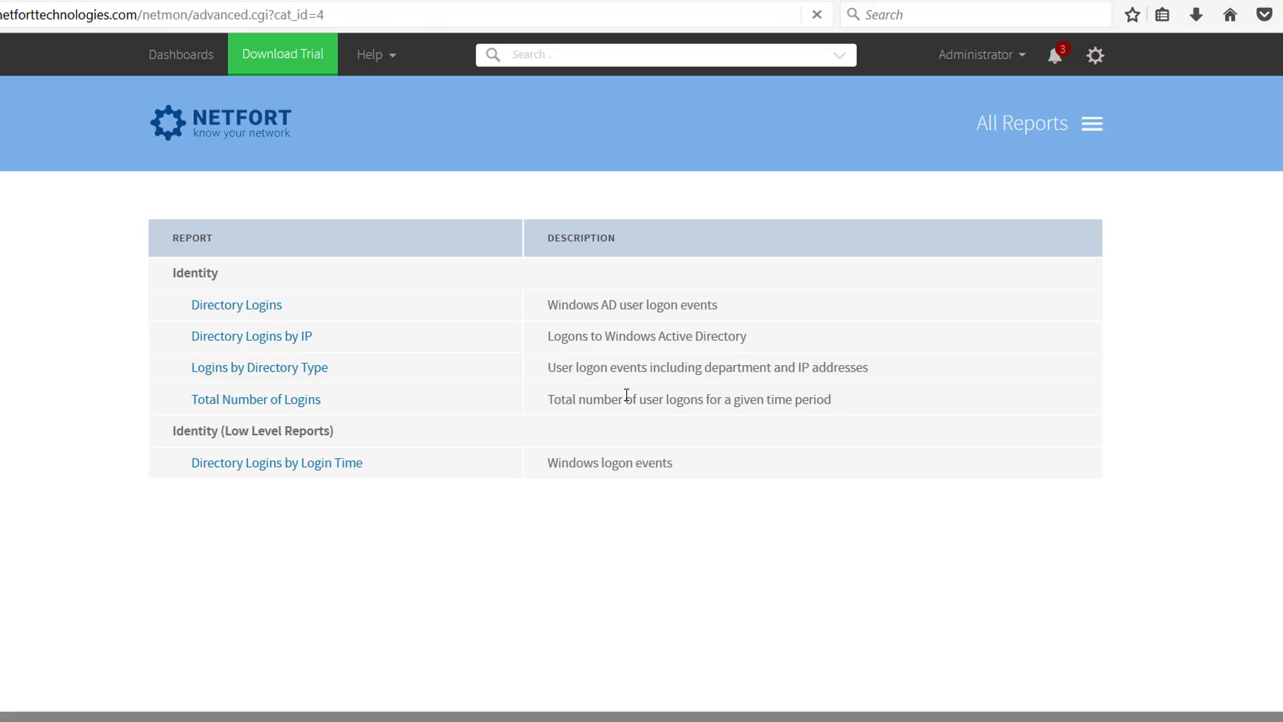
left_click(294, 339)
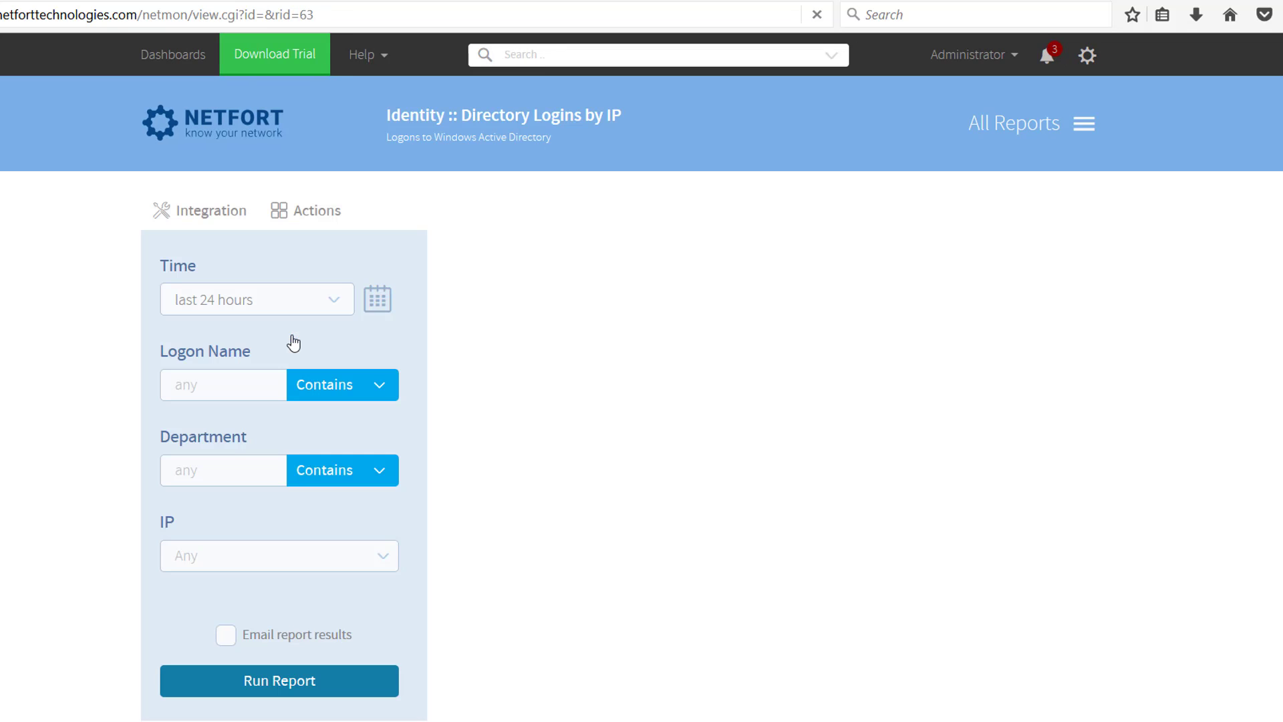
- Run Directory Logins by IP for 10.1.1.100 to reveal the Finance user, then return to the dashboard
left_click(226, 561)
type("10.1.1.100")
left_click(294, 682)
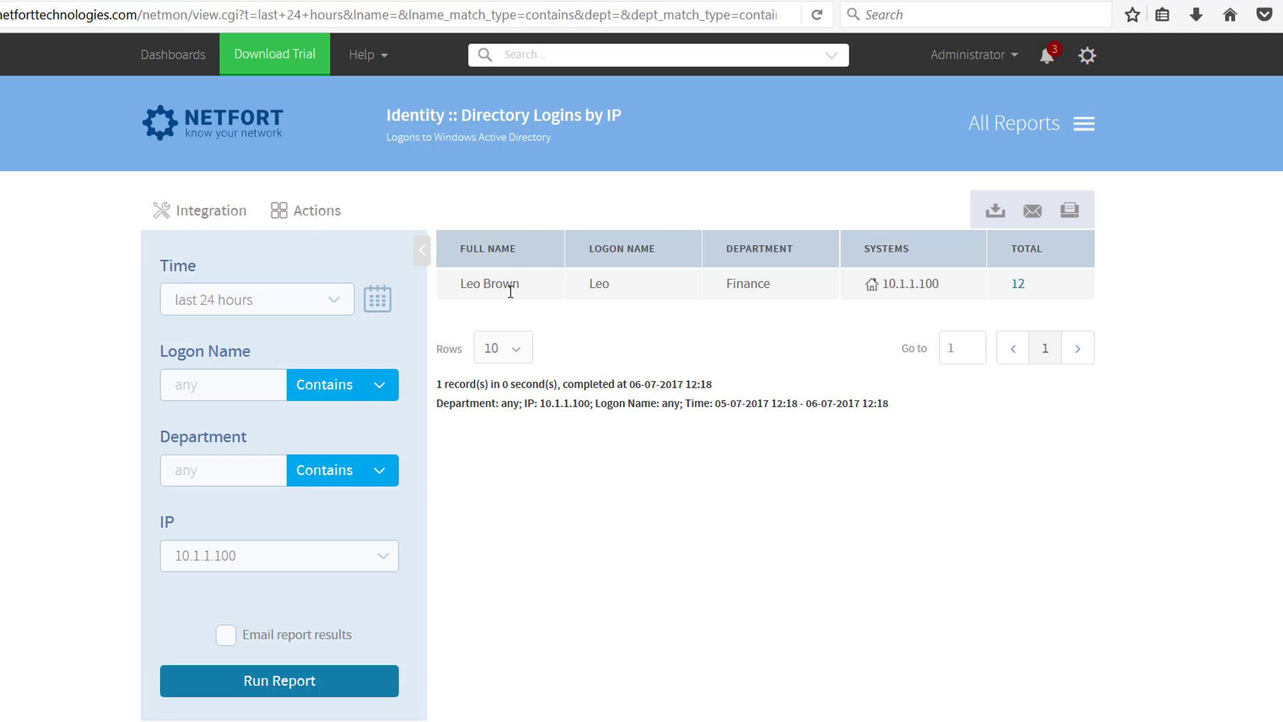
left_click(273, 122)
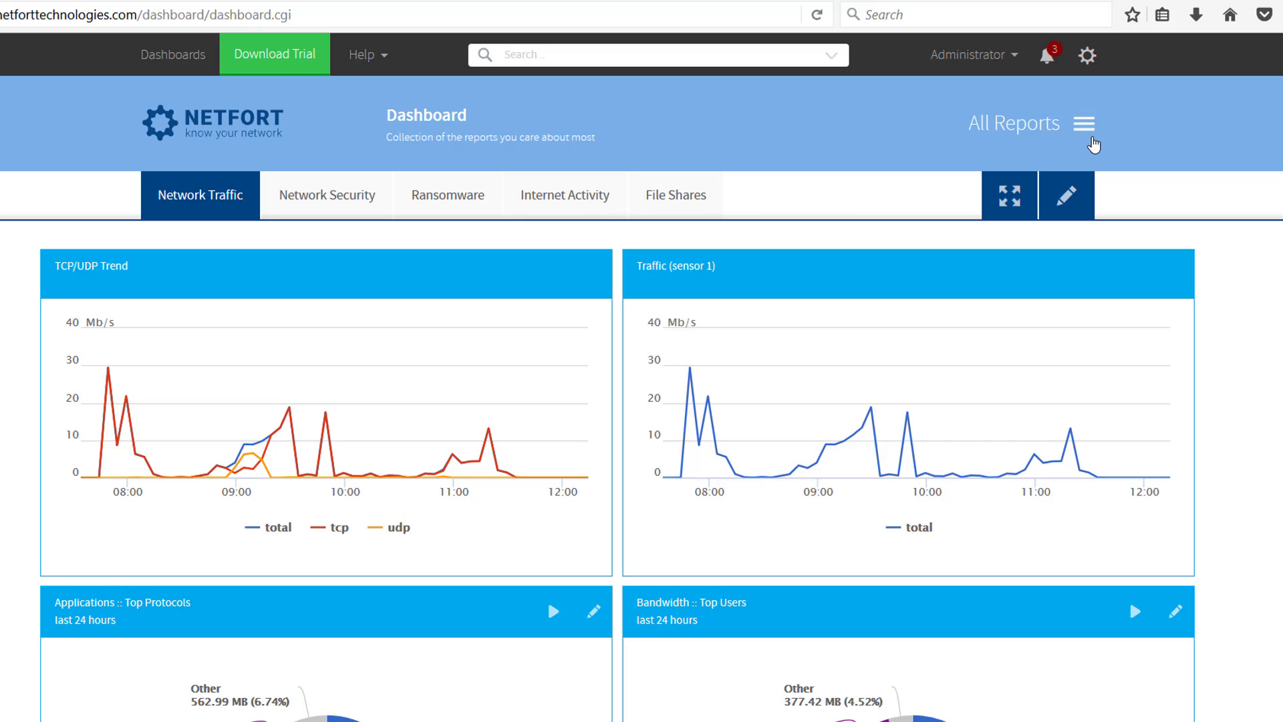
- Run Applications Top Protocols filtered on 224.0.0.0/4: 3.98 MB Not classified, 36.94 KB DNS
left_click(1088, 125)
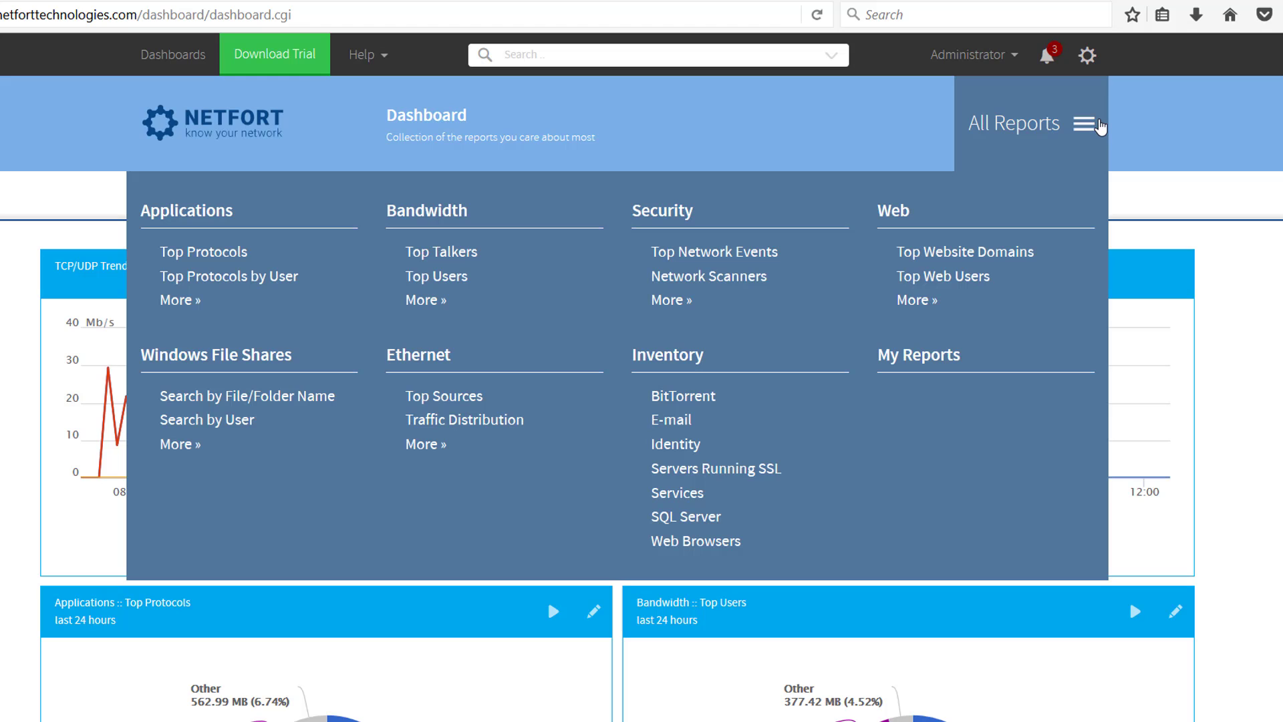
left_click(194, 252)
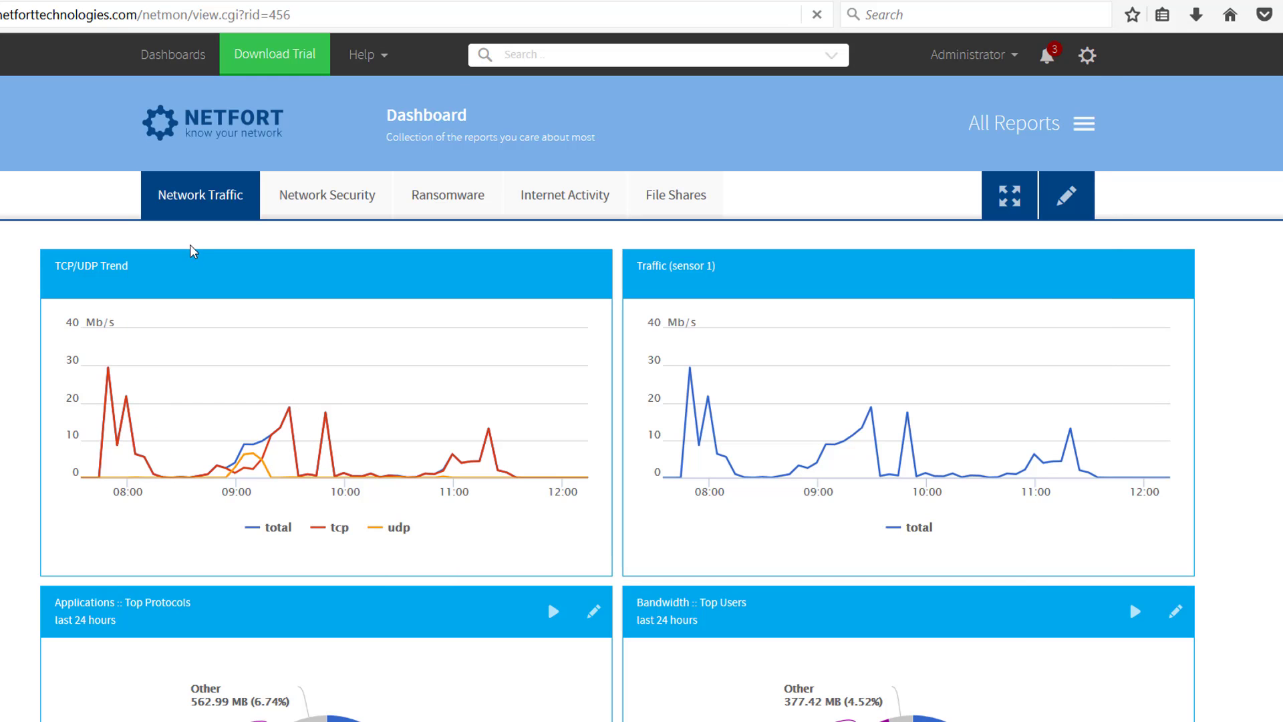
scroll(193, 251, "down", 3)
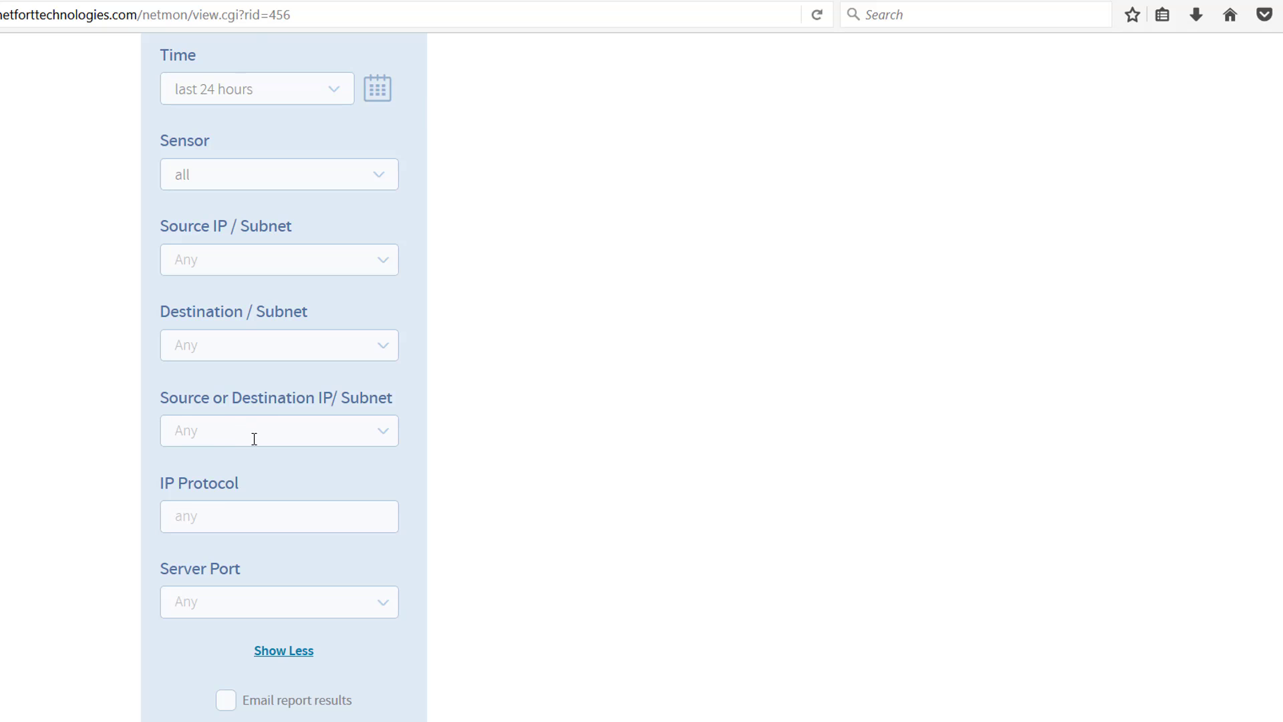
type("224.0.0.0/4")
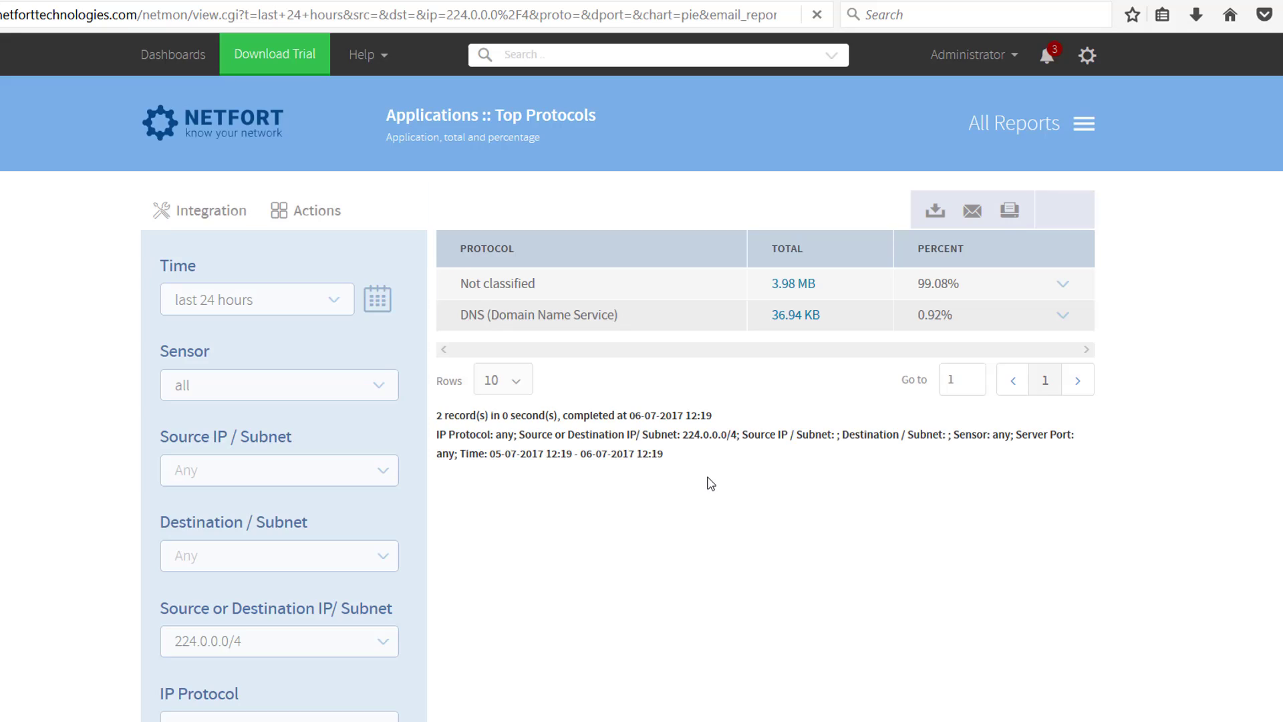
scroll(541, 359, "down", 5)
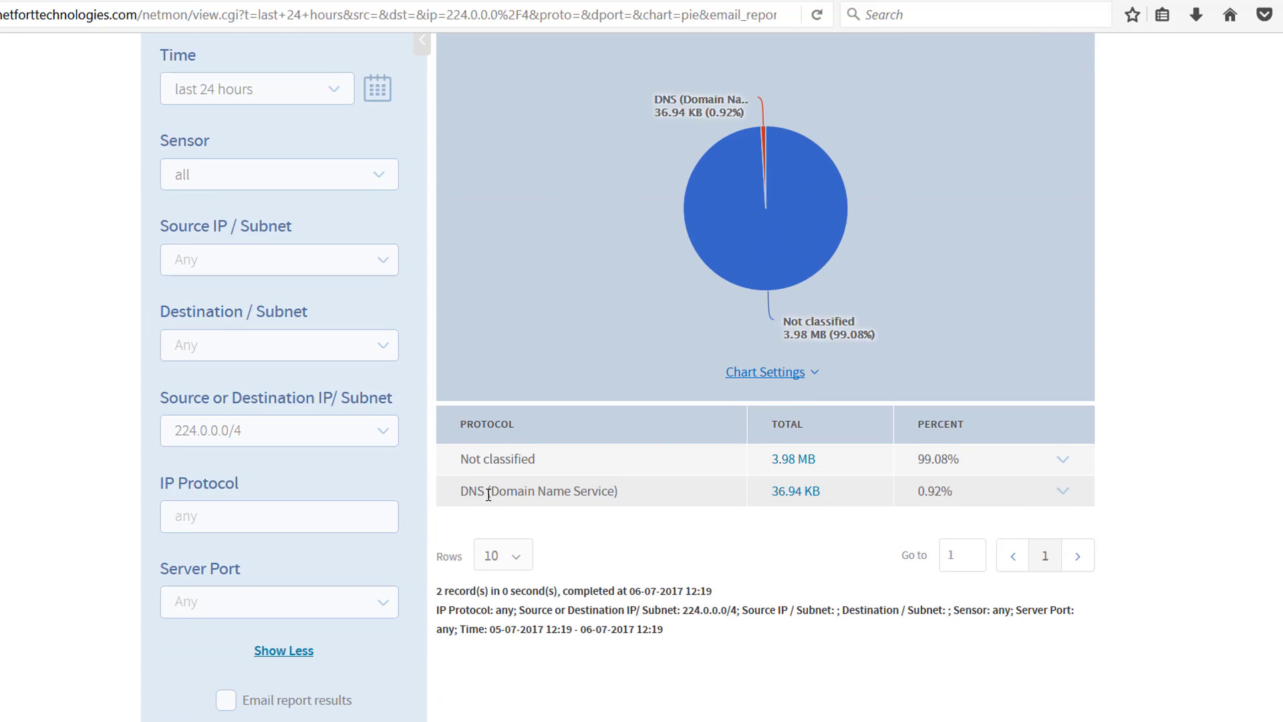
- Drill from 3.98 MB Not classified into NAS 10.1.1.97 (DELYNAS)'s 2.99 MB UPnP sessions on port 1900
left_click(804, 466)
scroll(708, 375, "down", 6)
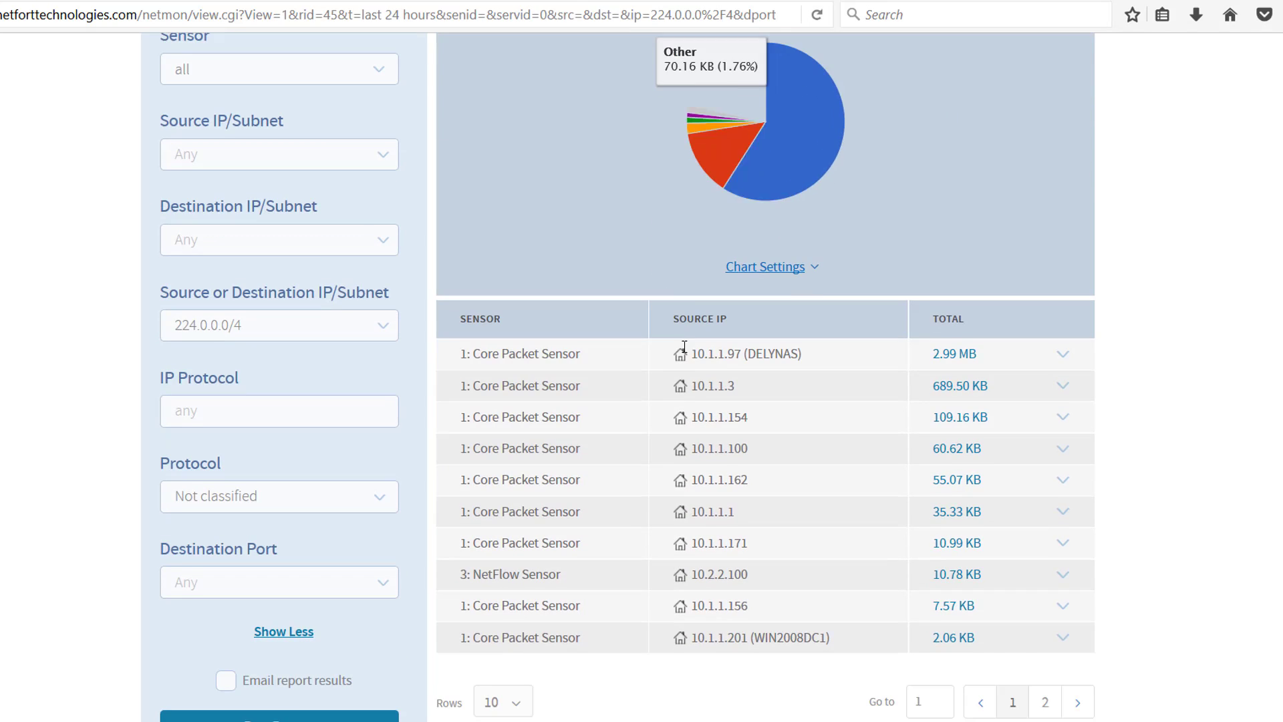
left_click(968, 362)
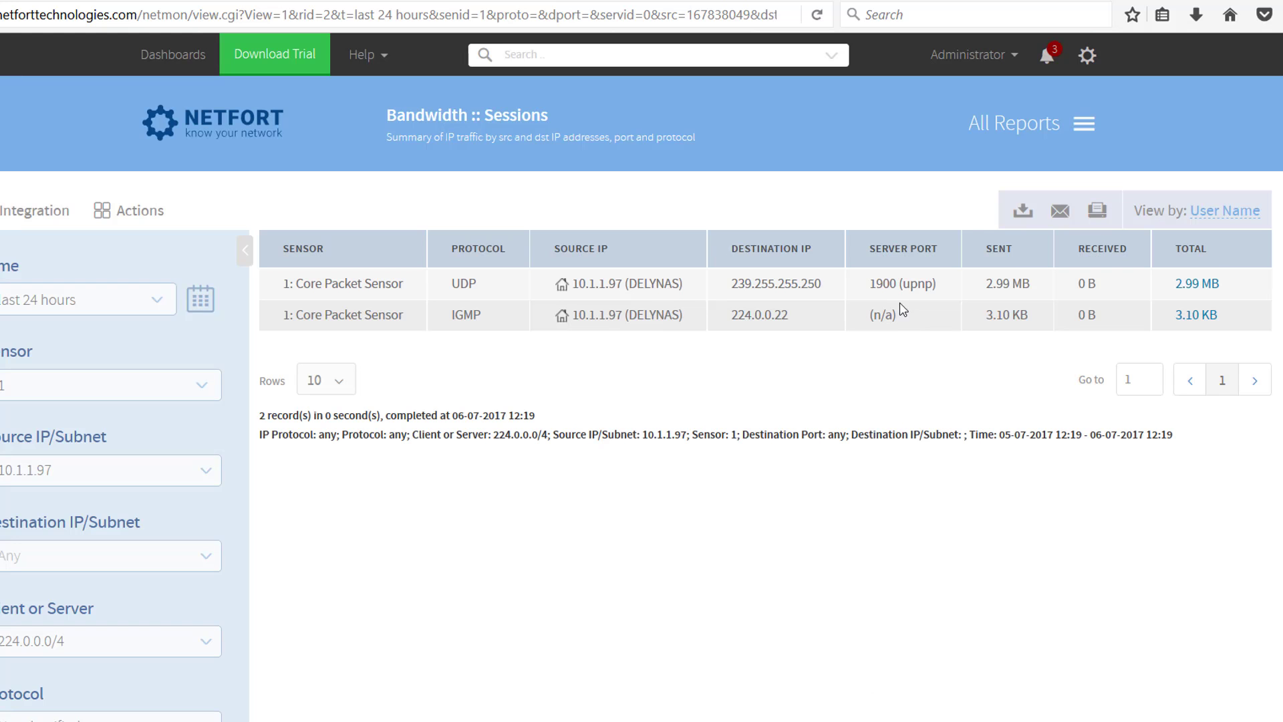
left_click_drag(871, 284, 926, 297)
left_click_drag(707, 289, 578, 286)
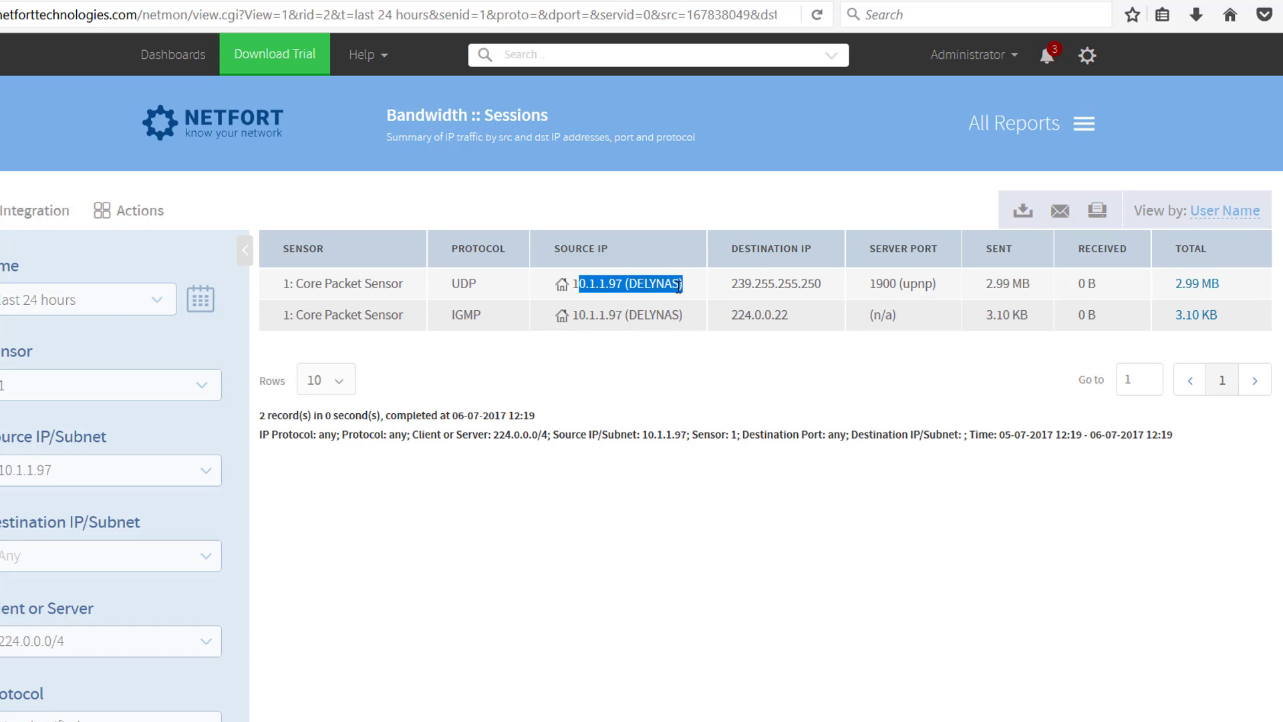